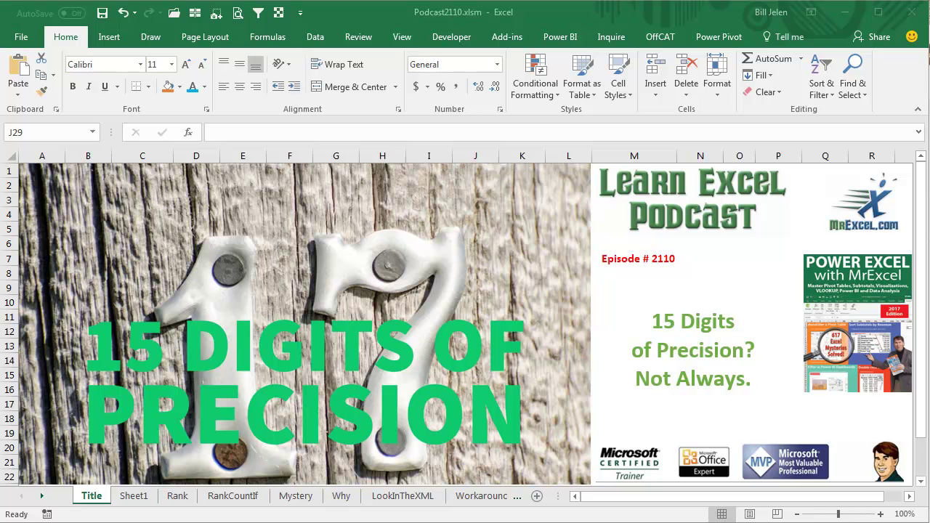
# Step: Switch to Sheet1, where the pasted 16-digit credit-card numbers all end in 0
pyautogui.click(133, 496)
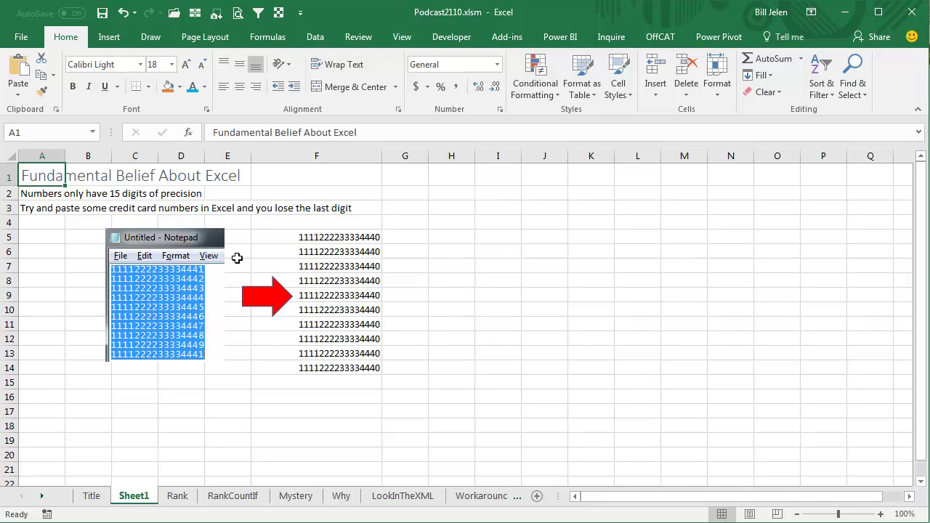
pyautogui.click(52, 223)
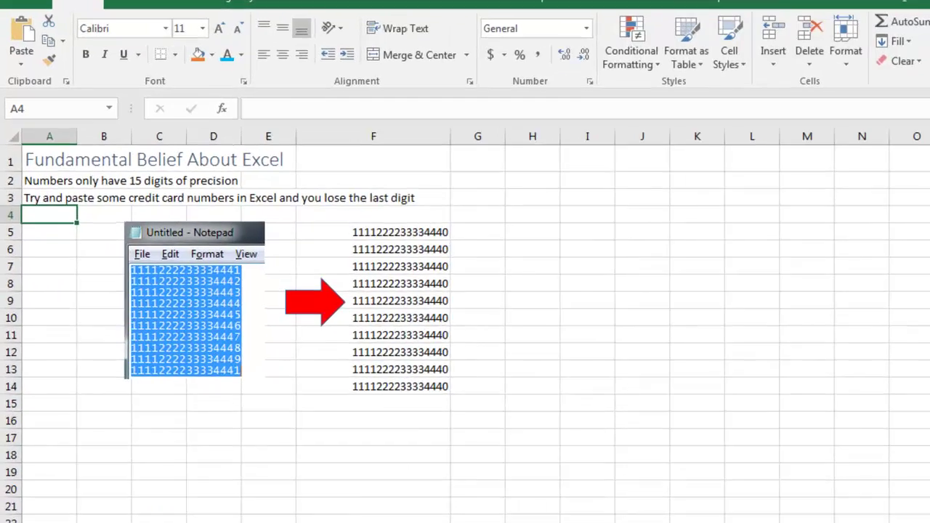
# Step: Go to the Rank sheet and select C4 to view its RANK formula
pyautogui.click(178, 496)
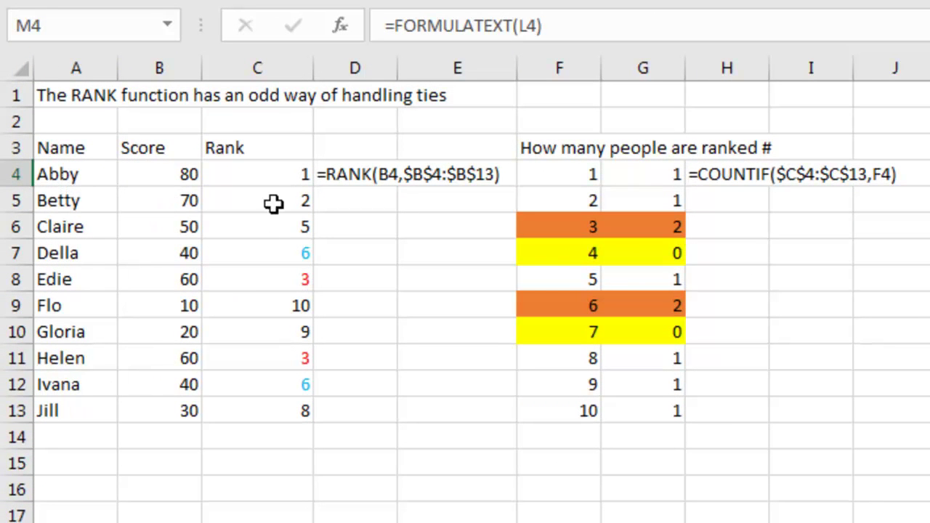
pyautogui.click(296, 175)
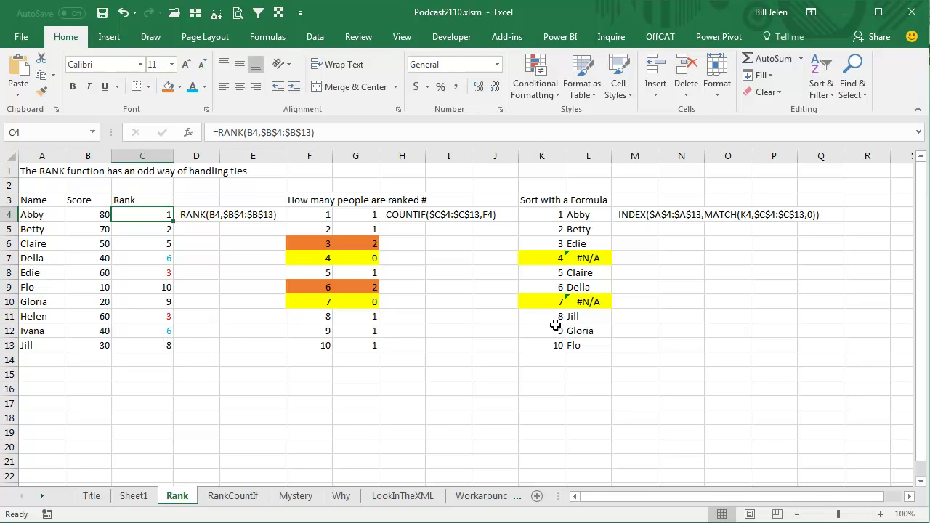
# Step: On the RankCountIf sheet, fill D4's formula-text display down to D13
pyautogui.click(234, 496)
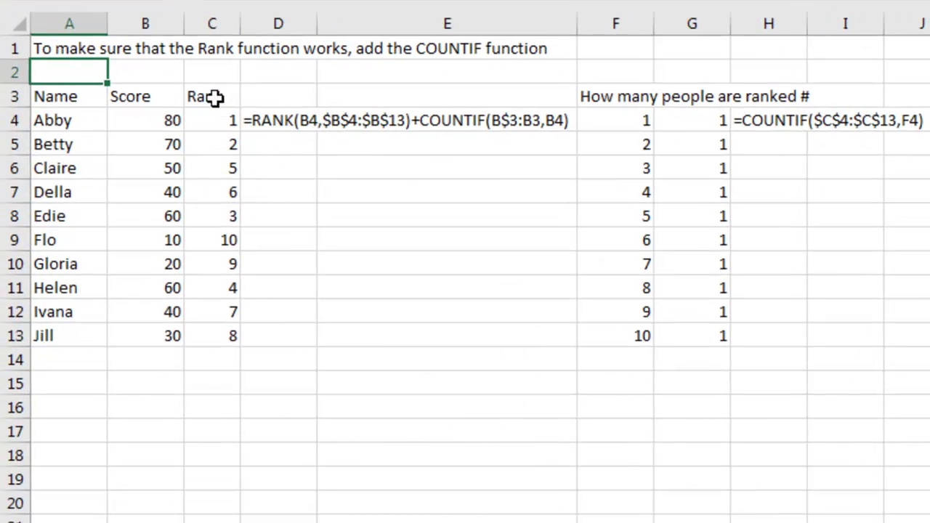
pyautogui.click(301, 121)
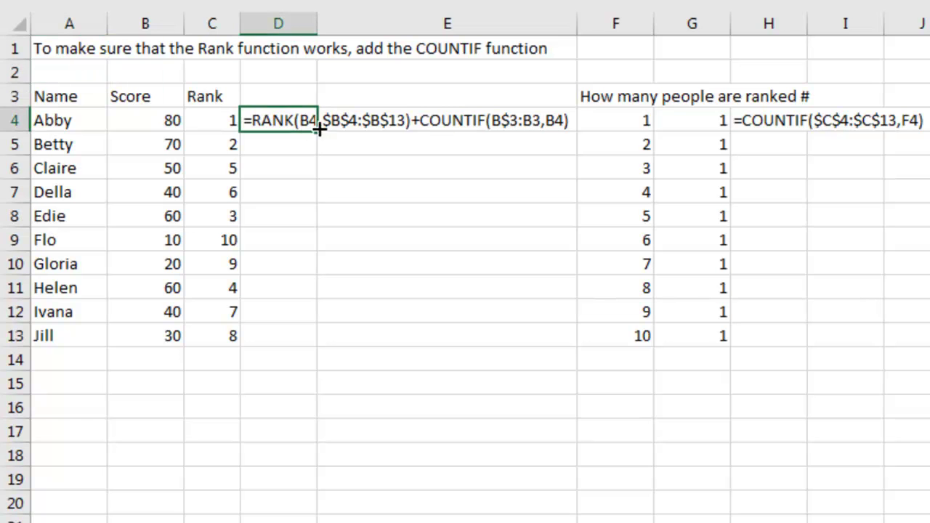
pyautogui.moveTo(320, 130); pyautogui.dragTo(319, 349)
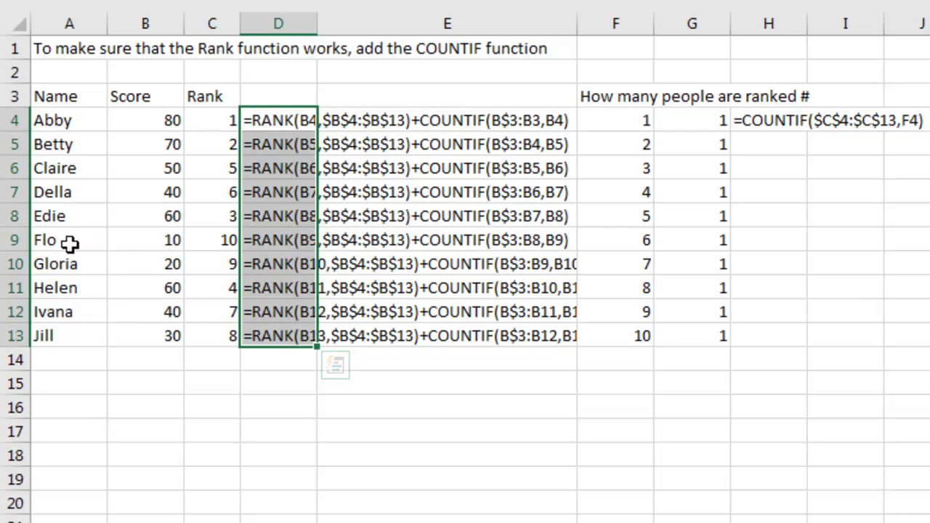
# Step: Inspect Ivana's score of 40, the ranks in C9:C11 and the scores in B4:B11
pyautogui.click(163, 313)
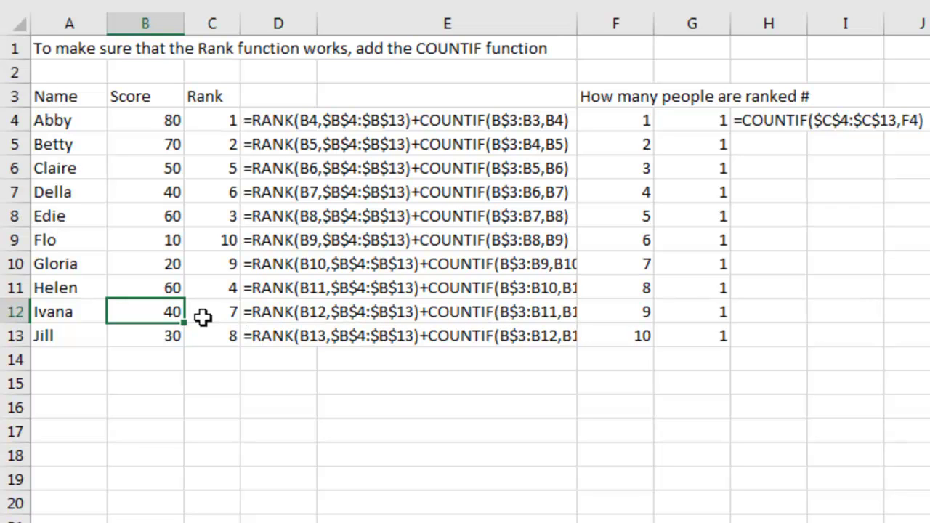
pyautogui.moveTo(212, 289); pyautogui.dragTo(211, 231)
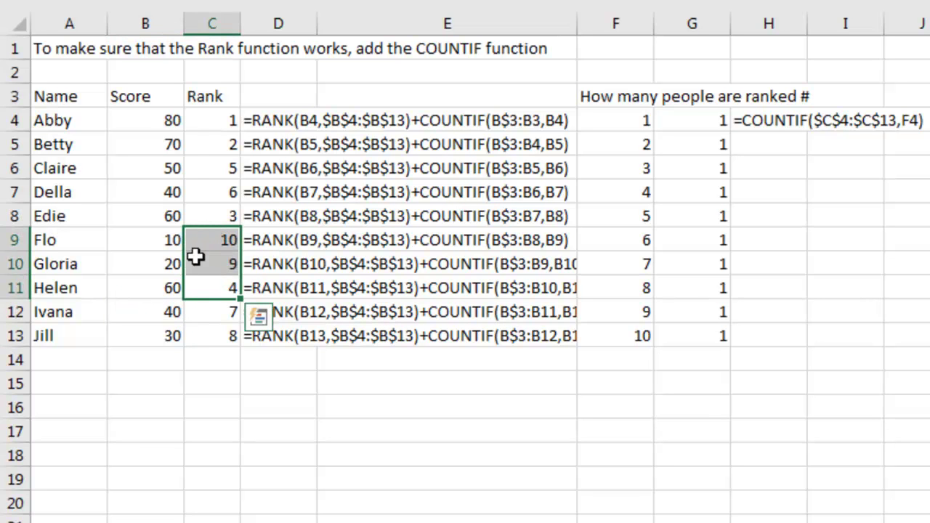
pyautogui.moveTo(174, 290); pyautogui.dragTo(168, 121)
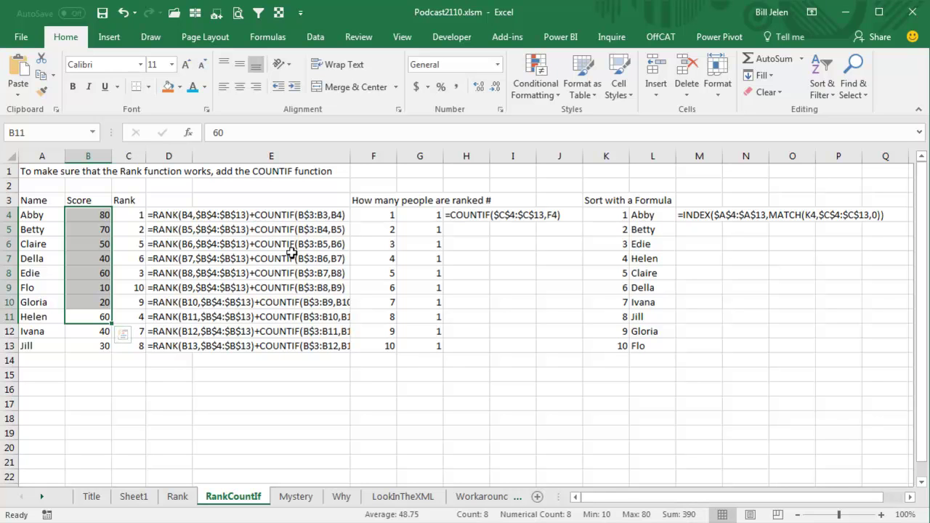
# Step: On the Mystery sheet, fill D4's RANK+COUNTIF formula text down to D16
pyautogui.click(296, 496)
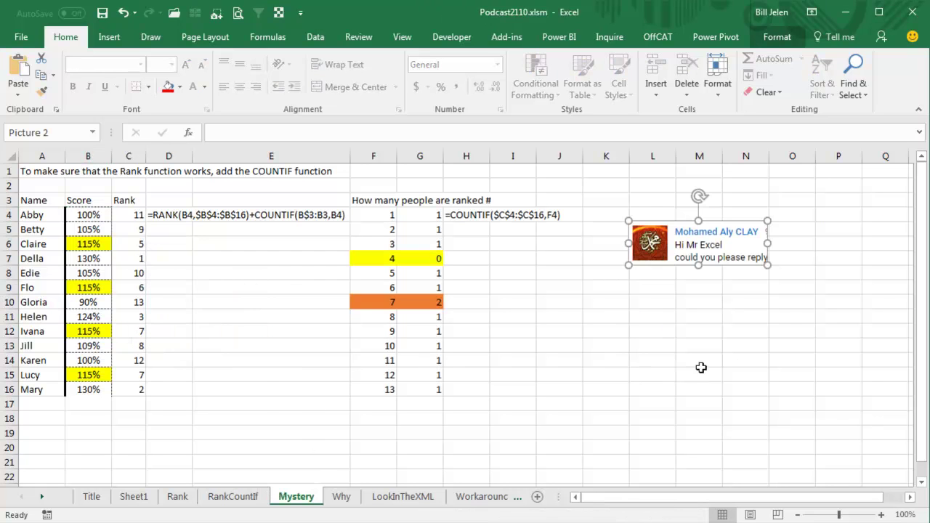
pyautogui.click(726, 296)
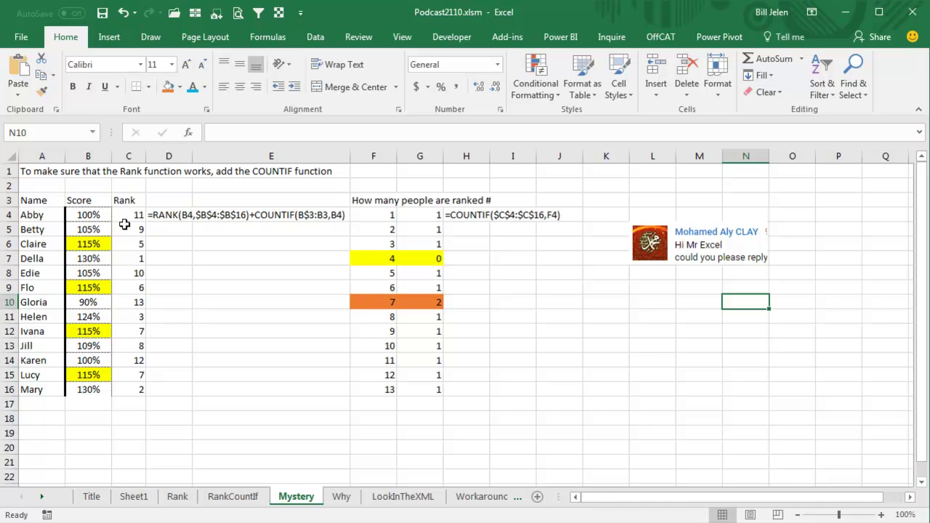
pyautogui.click(183, 215)
pyautogui.moveTo(192, 224); pyautogui.dragTo(189, 396)
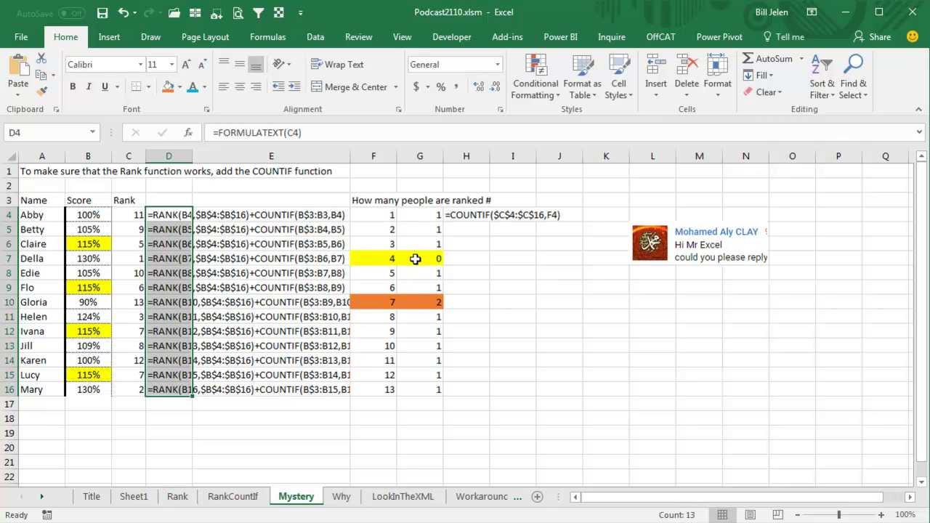
# Step: On the Why sheet, clear the existing comparisons in D6:D16
pyautogui.click(341, 499)
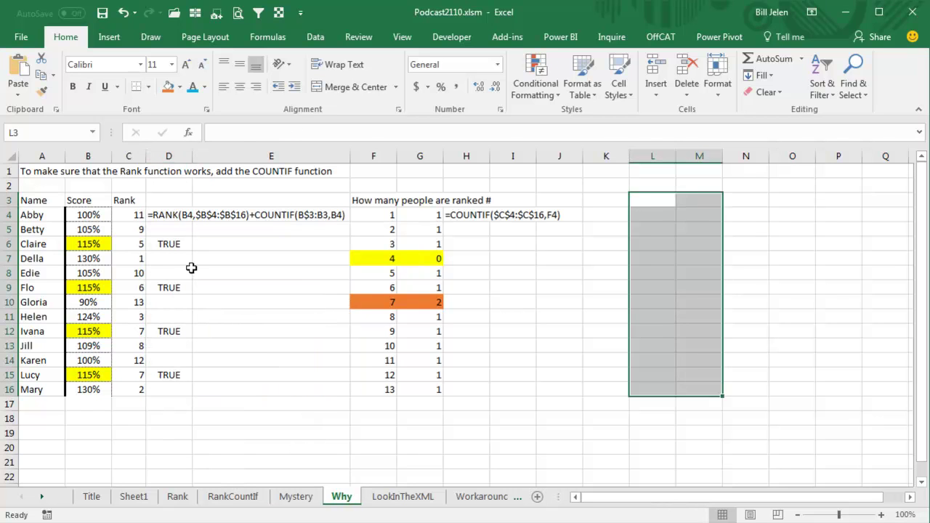
pyautogui.click(174, 247)
pyautogui.moveTo(175, 267); pyautogui.dragTo(179, 385)
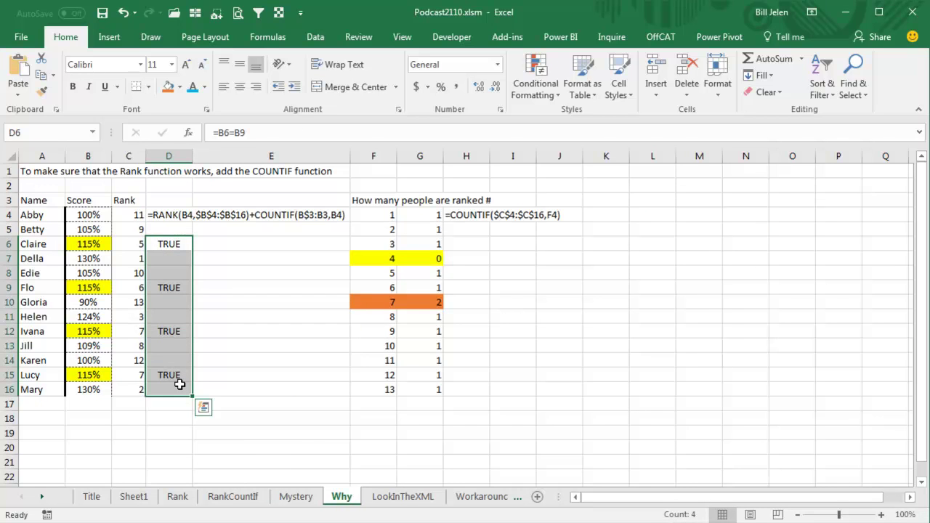
pyautogui.hotkey('ctrl', 'z')
pyautogui.hotkey('ctrl', 'z')
# Step: Enter =B6=B9 in D6 and =B9=B12 in D9
pyautogui.write('=')
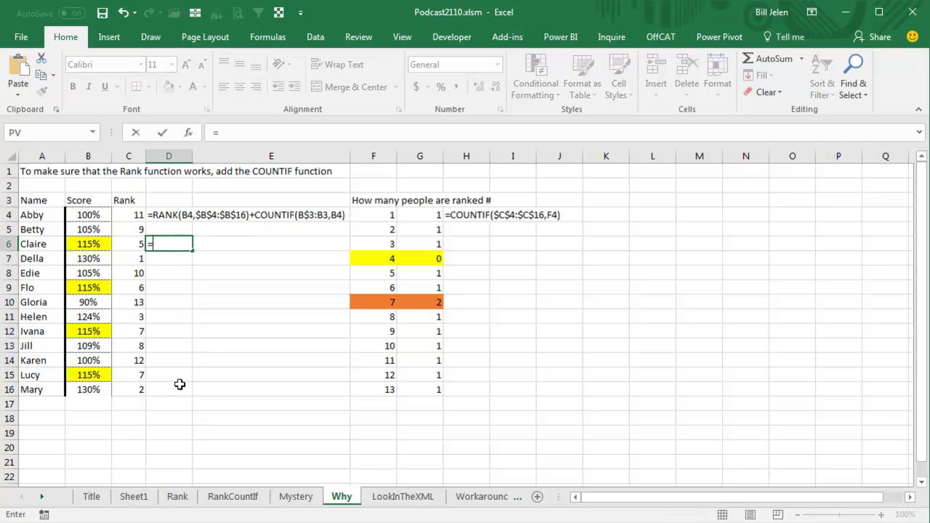
pyautogui.press('Left')
pyautogui.press('Left')
pyautogui.write('=')
pyautogui.press('Down')
pyautogui.press('Down')
pyautogui.press('Down')
pyautogui.press('Left')
pyautogui.press('Left')
pyautogui.press('Return')
pyautogui.press('Down')
pyautogui.press('Down')
pyautogui.write('=')
pyautogui.press('Left')
pyautogui.press('Left')
pyautogui.write('=')
pyautogui.press('Left')
pyautogui.press('Down')
pyautogui.press('Down')
pyautogui.press('Down')
pyautogui.press('Down')
pyautogui.press('Left')
pyautogui.press('Up')
pyautogui.press('Return')
pyautogui.press('Down')
pyautogui.press('Down')
# Step: Enter =B12=B15 in D12 and =B15=B6 in D15, both returning TRUE
pyautogui.write('=')
pyautogui.press('Left')
pyautogui.press('Left')
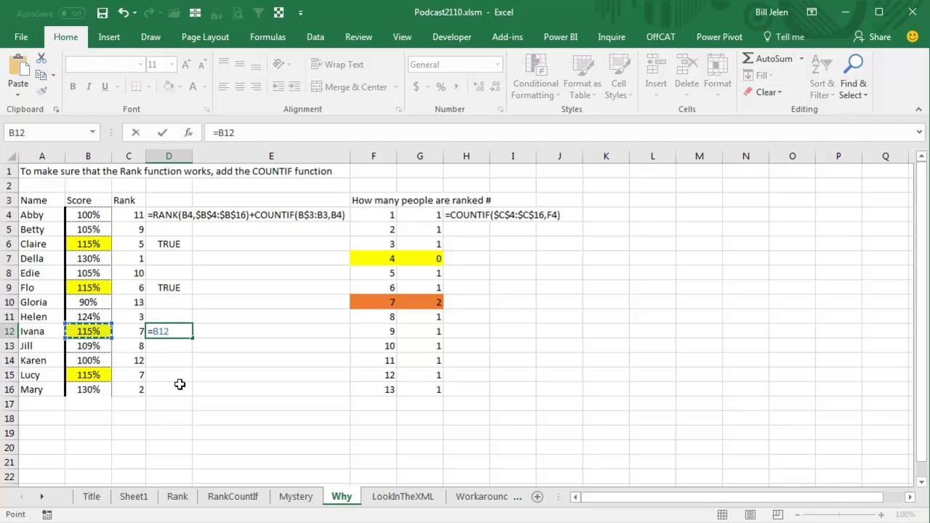
pyautogui.press('Down')
pyautogui.press('Down')
pyautogui.press('Down')
pyautogui.press('Left')
pyautogui.press('Left')
pyautogui.press('Return')
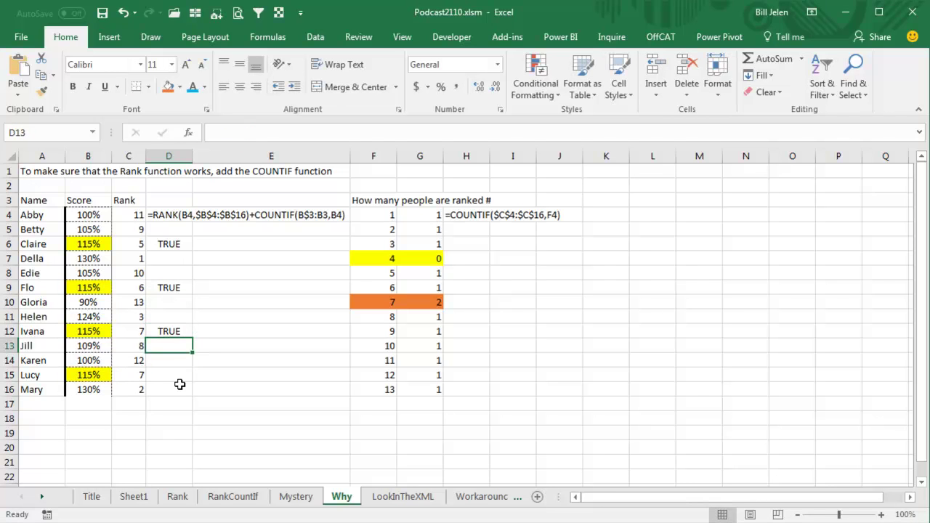
pyautogui.press('Down')
pyautogui.press('Down')
pyautogui.write('=')
pyautogui.press('Left')
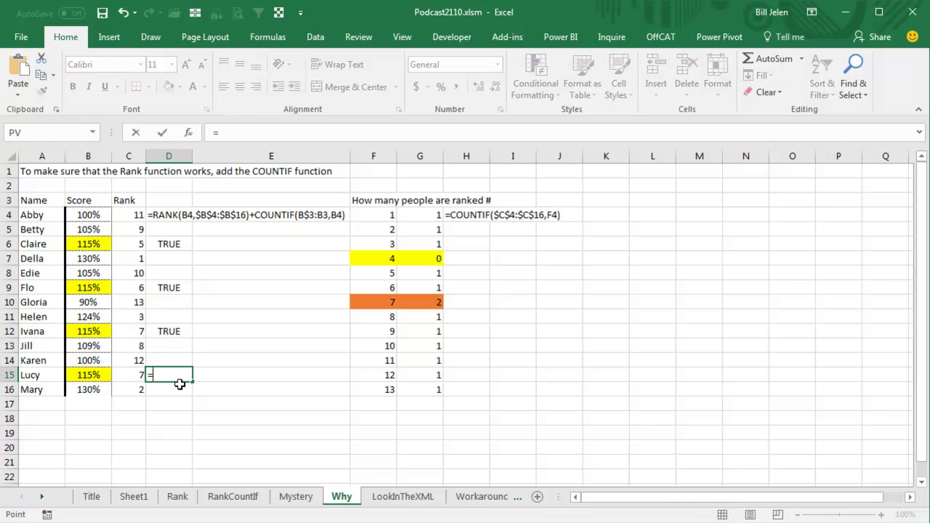
pyautogui.press('Left')
pyautogui.write('=')
pyautogui.press('Up')
pyautogui.press('Up')
pyautogui.press('Up')
pyautogui.press('Up')
pyautogui.press('Up')
pyautogui.press('Left')
pyautogui.press('Up')
pyautogui.press('Up')
pyautogui.press('Up')
pyautogui.press('Up')
pyautogui.press('Left')
pyautogui.press('Return')
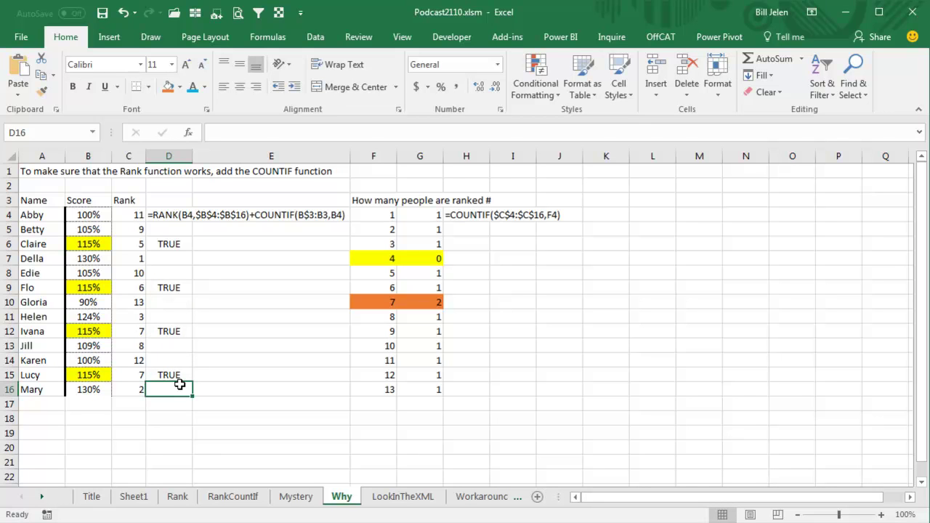
pyautogui.hotkey('ctrl', '`')
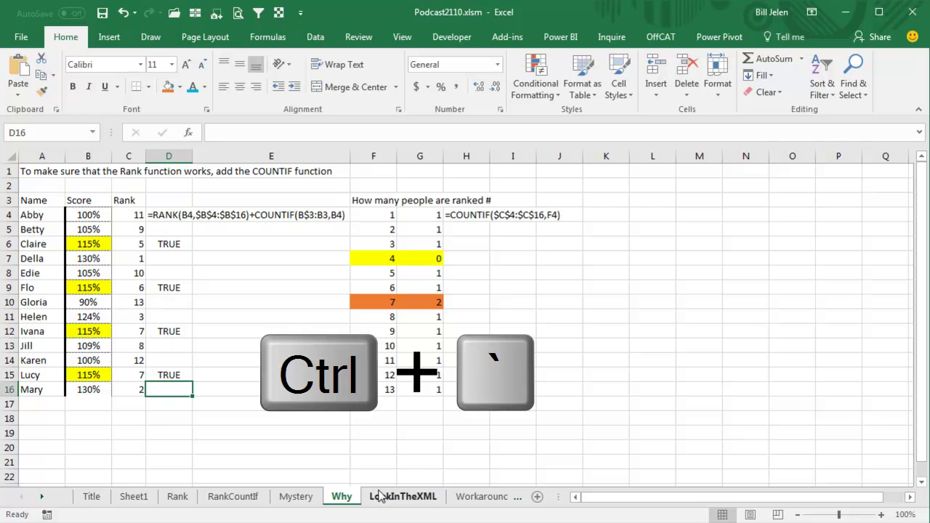
pyautogui.hotkey('ctrl', '`')
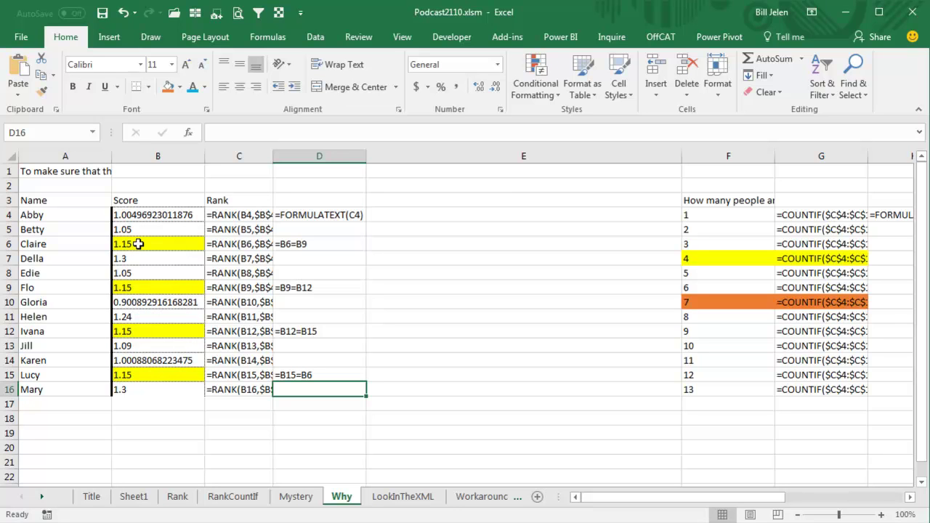
pyautogui.hotkey('ctrl', '`')
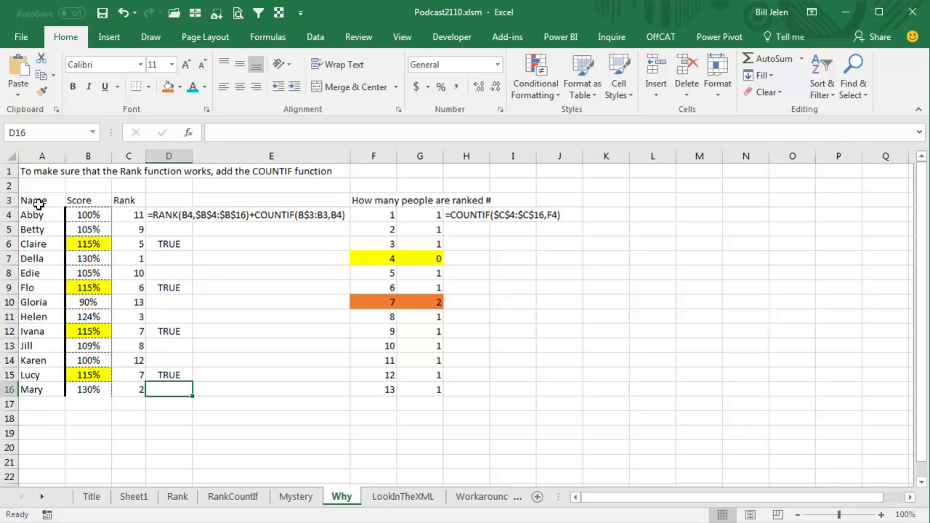
# Step: Copy A3:B16 to L3 and check Abby's full-precision score in M4
pyautogui.moveTo(36, 202); pyautogui.dragTo(79, 386)
pyautogui.hotkey('ctrl', 'c')
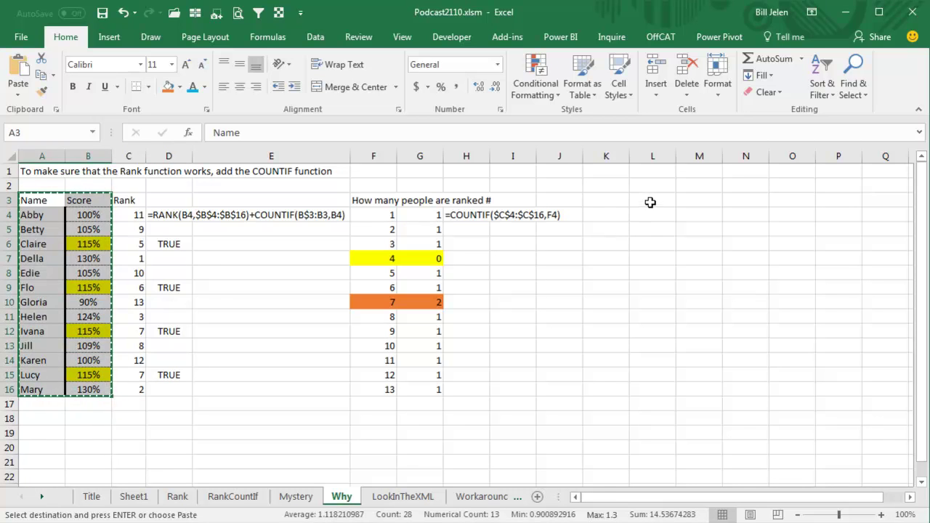
pyautogui.click(650, 202)
pyautogui.hotkey('ctrl', 'v')
pyautogui.click(703, 215)
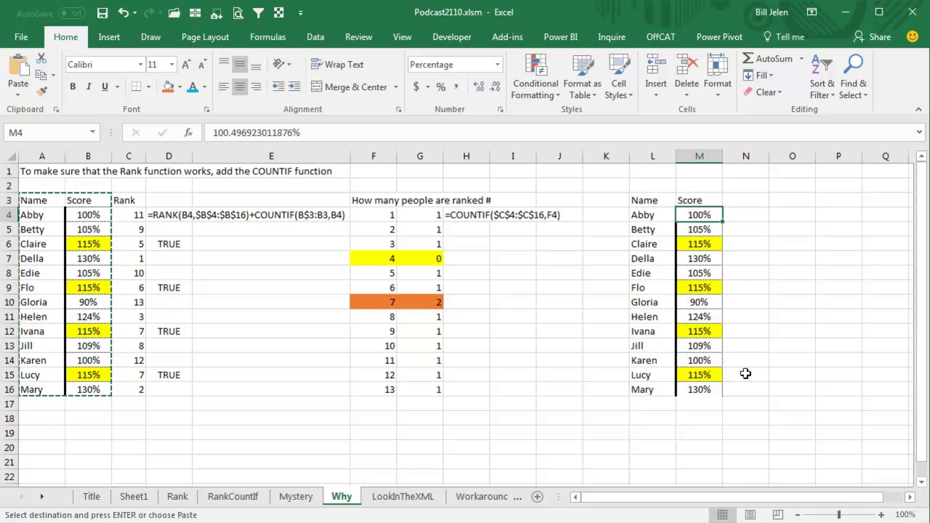
# Step: Sort the L3:M16 list by Score, largest to smallest
pyautogui.click(320, 42)
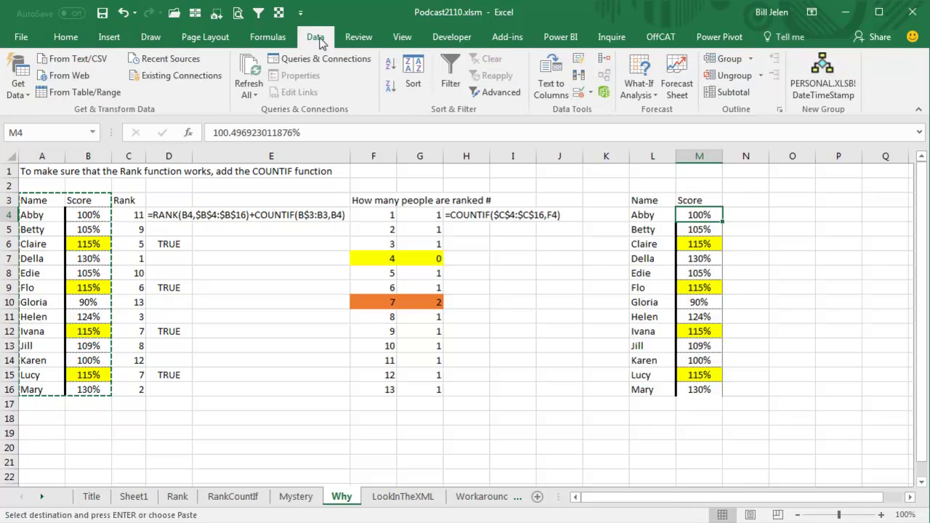
pyautogui.click(386, 85)
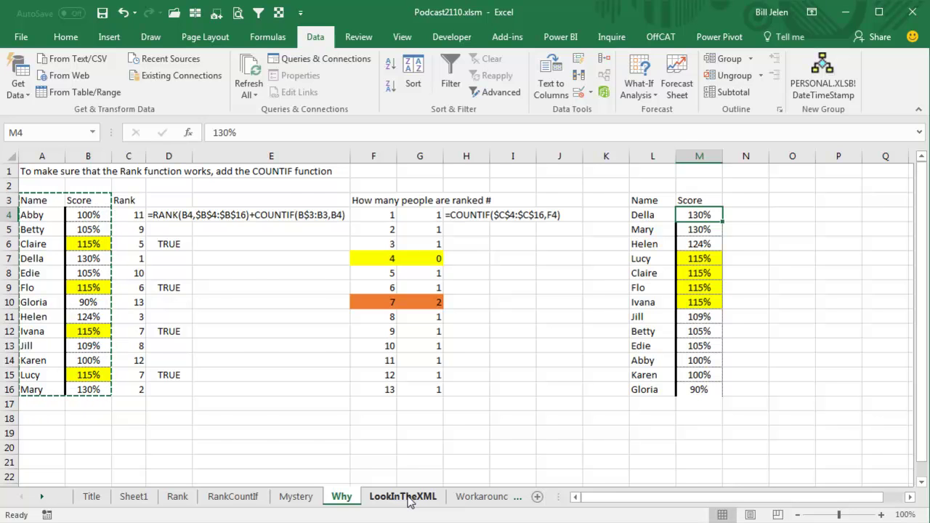
# Step: On LookInTheXML, inspect the 17-digit stored value in K5 and the digit-position row in K4
pyautogui.click(404, 497)
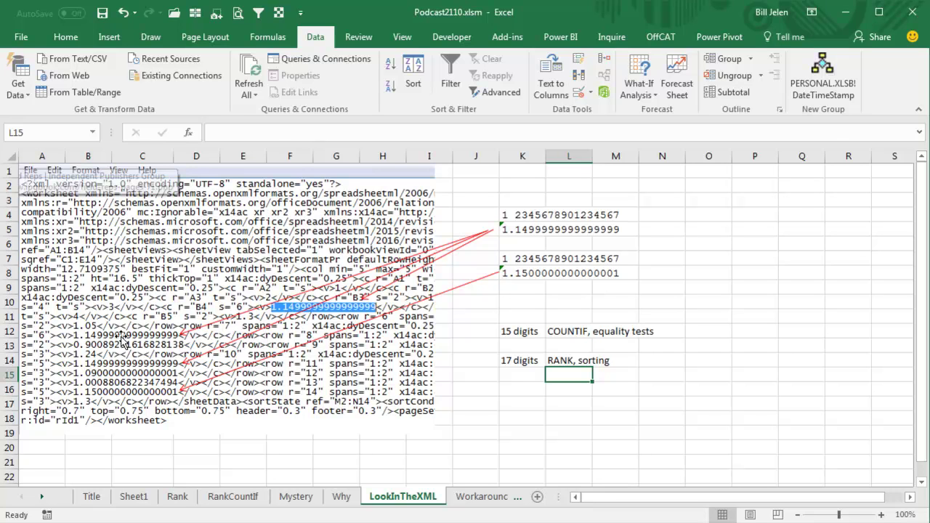
pyautogui.click(518, 228)
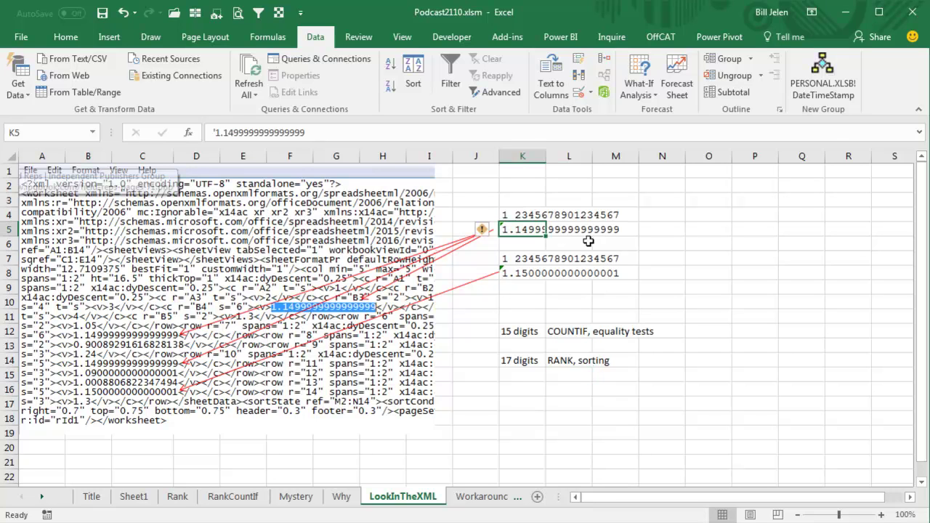
pyautogui.click(66, 36)
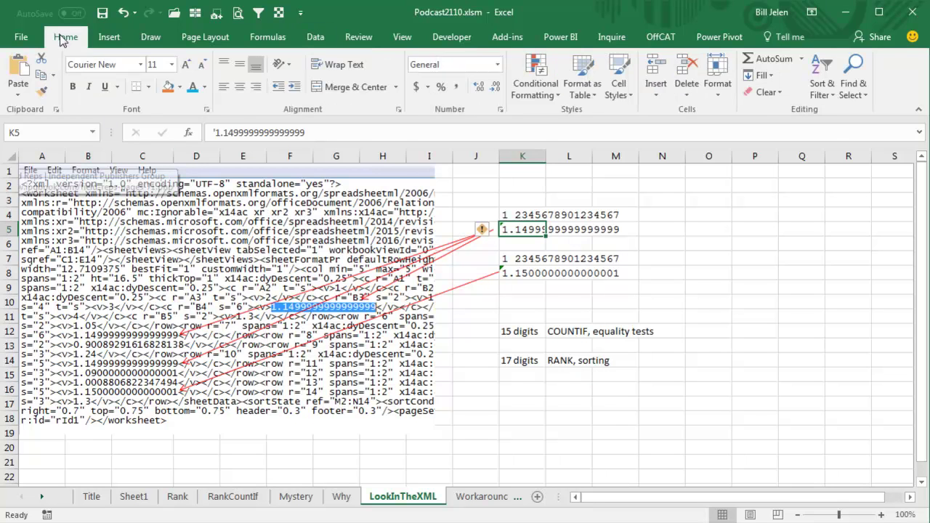
pyautogui.click(512, 215)
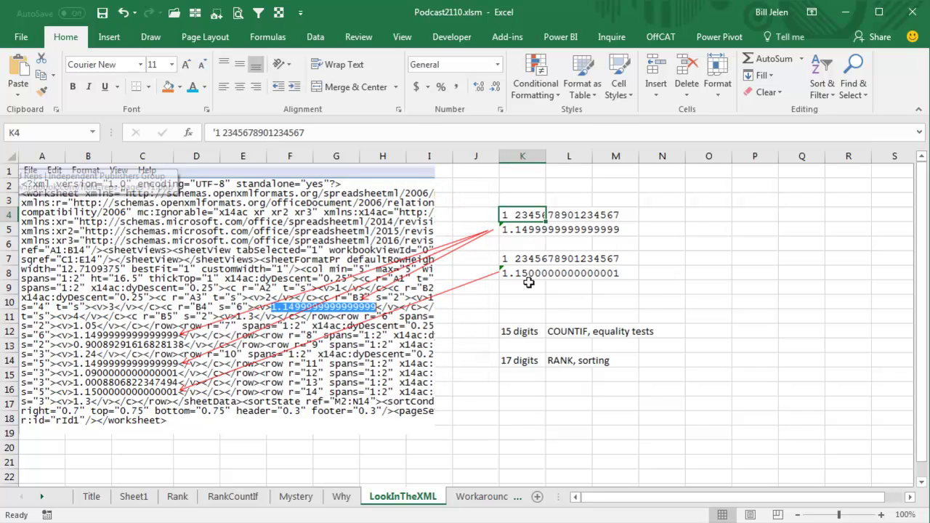
pyautogui.click(705, 216)
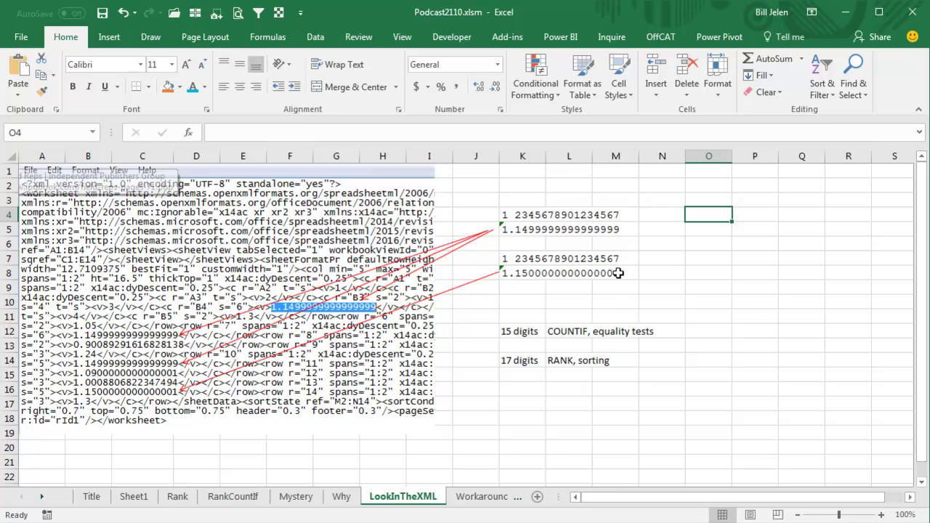
# Step: On RankCountIf, drag column E wider so the full RANK+COUNTIF formulas show
pyautogui.click(230, 497)
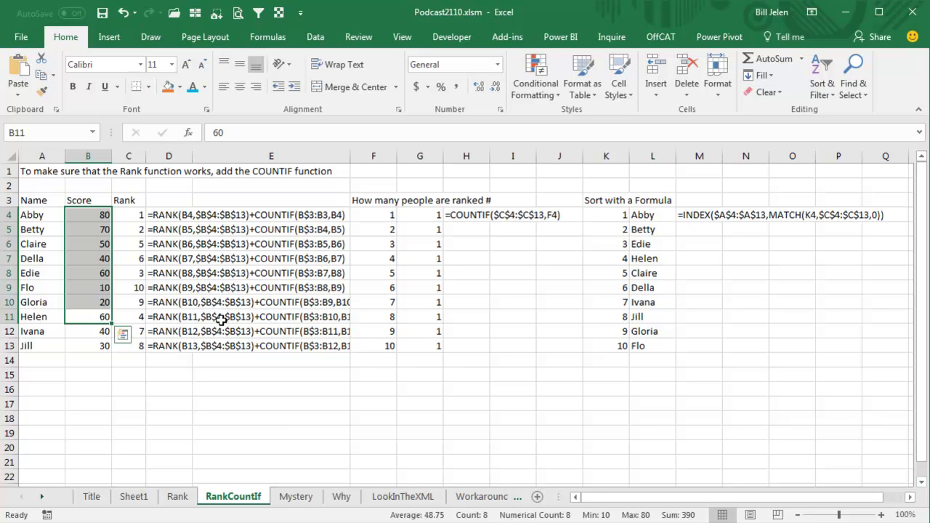
pyautogui.moveTo(350, 156); pyautogui.dragTo(359, 160)
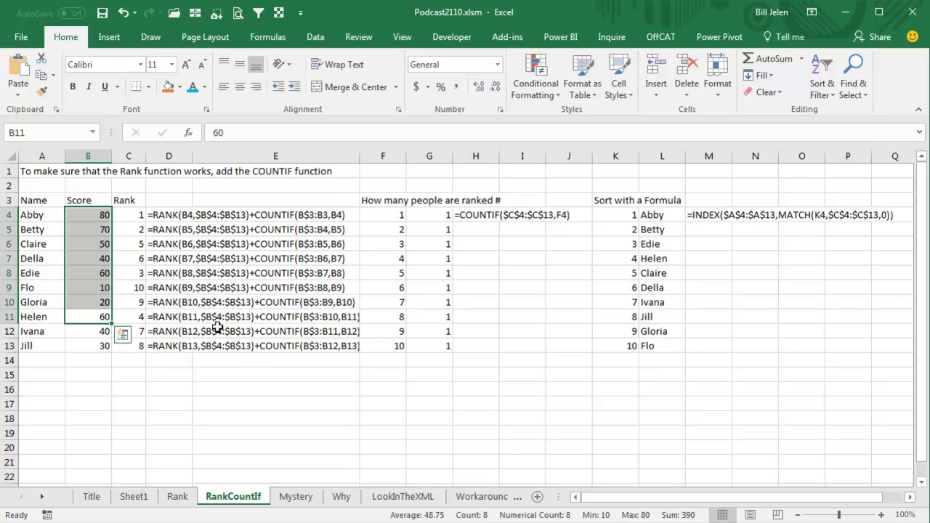
# Step: On the Workaround sheet, copy the scores C4:C16 into B4:B16
pyautogui.click(483, 496)
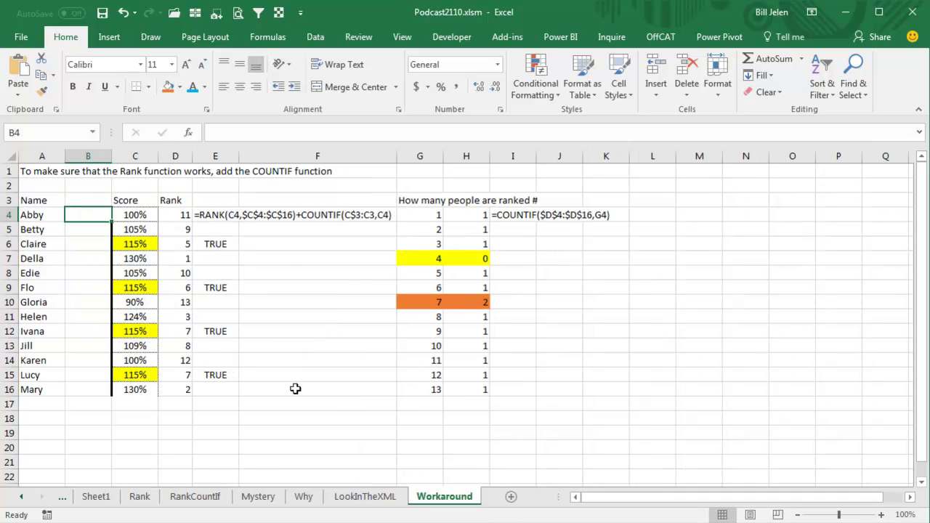
pyautogui.press('Right')
pyautogui.hotkey('ctrl', 'shift', 'Down')
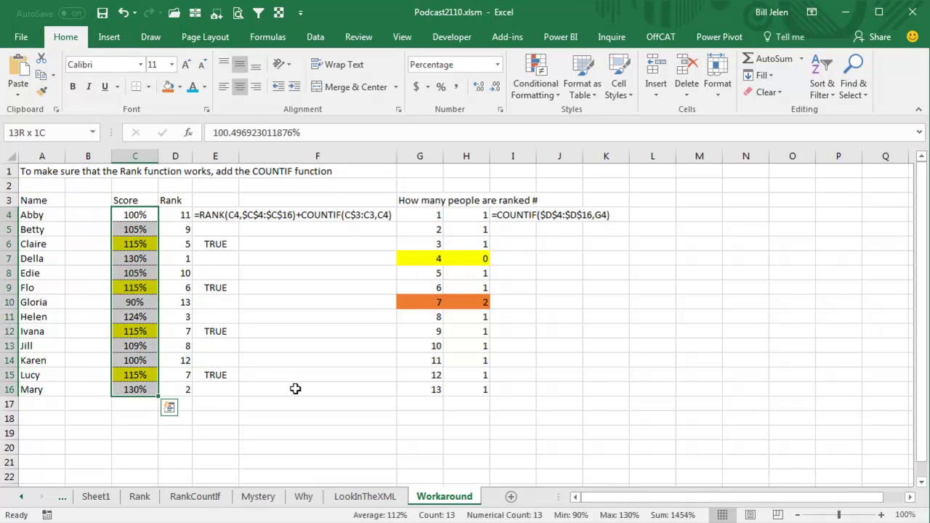
pyautogui.hotkey('ctrl', 'c')
pyautogui.press('Left')
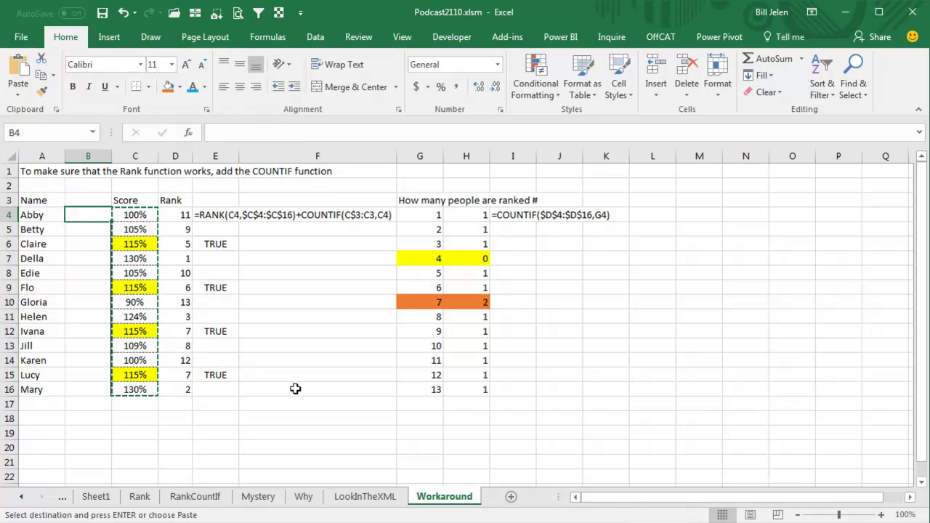
pyautogui.hotkey('ctrl', 'v')
# Step: Edit C4 into =ROUND(B4,14), accepting Excel's suggested correction
pyautogui.press('Right')
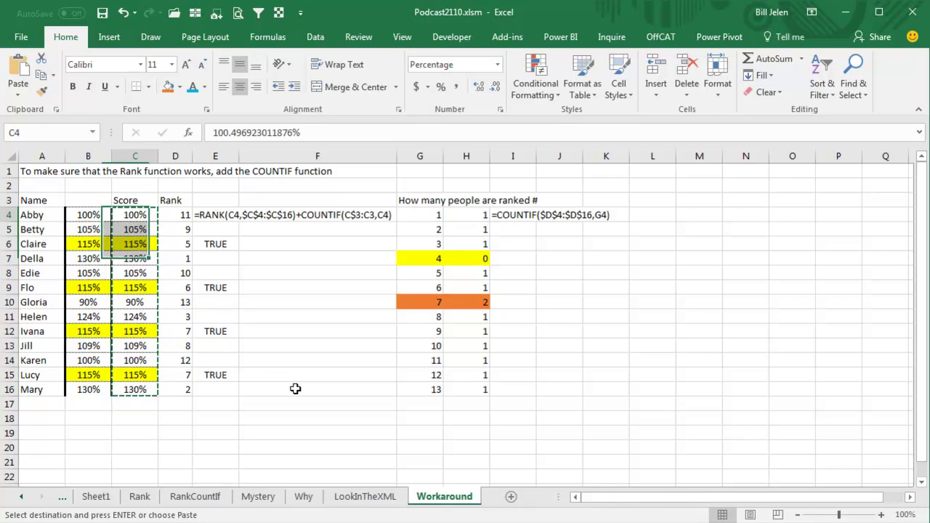
pyautogui.press('F2')
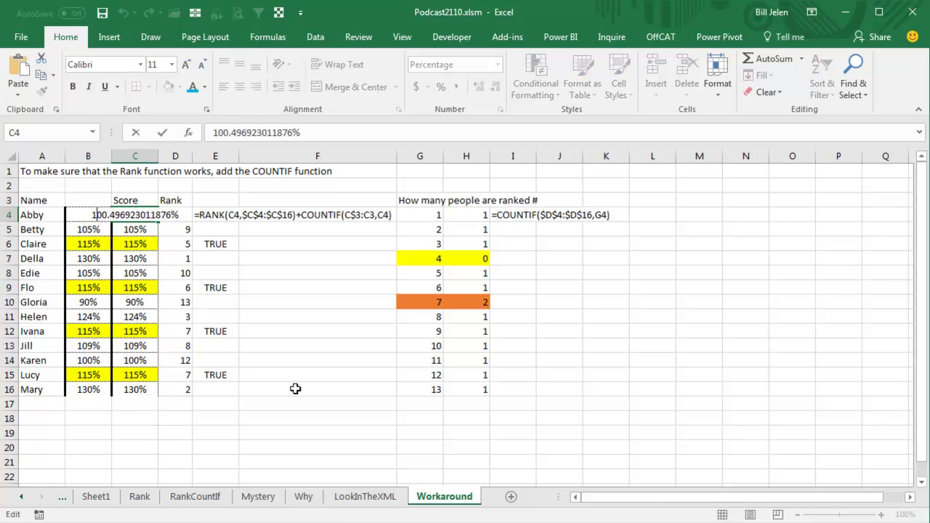
pyautogui.press('Home')
pyautogui.write('=ROUND(')
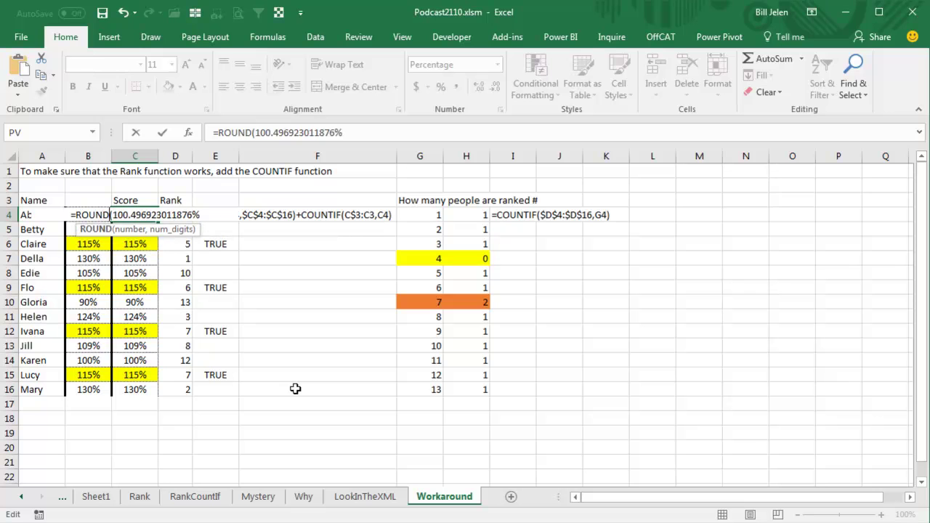
pyautogui.press('F2')
pyautogui.press('Left')
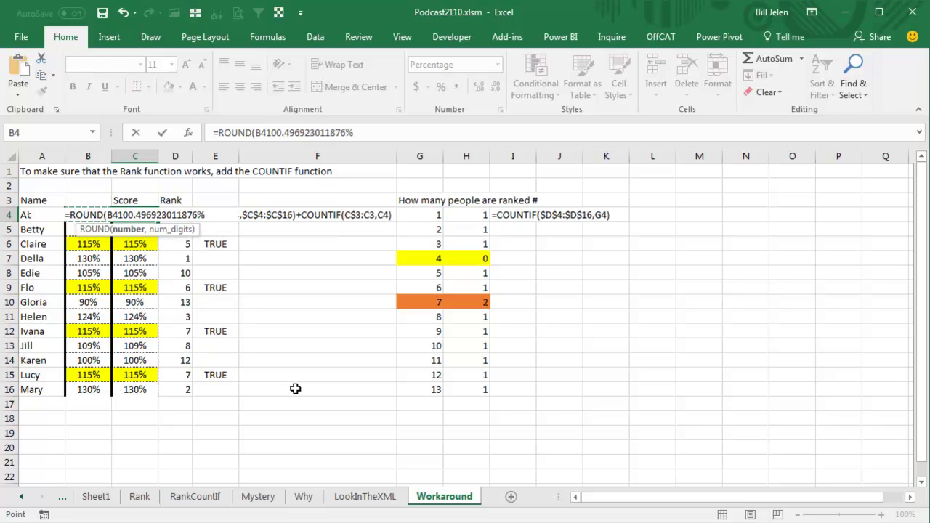
pyautogui.write(',14')
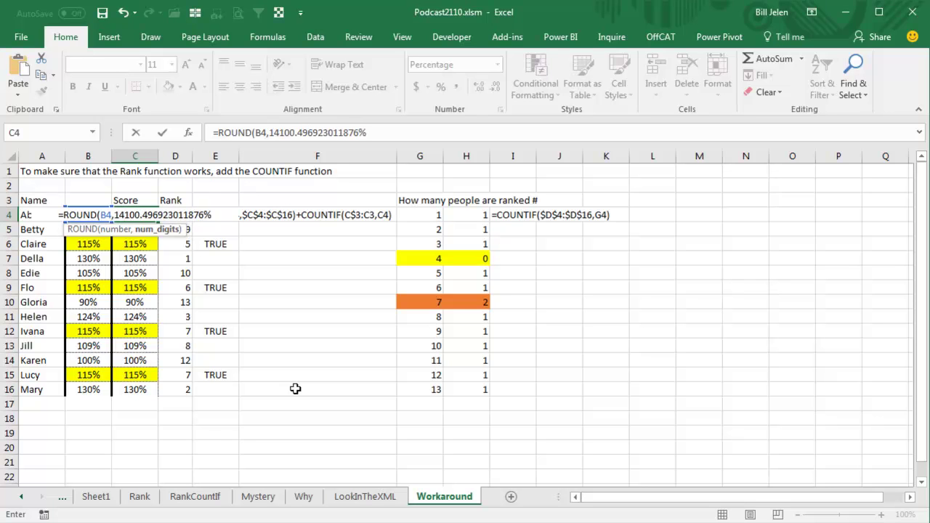
pyautogui.write(')')
pyautogui.press('Return')
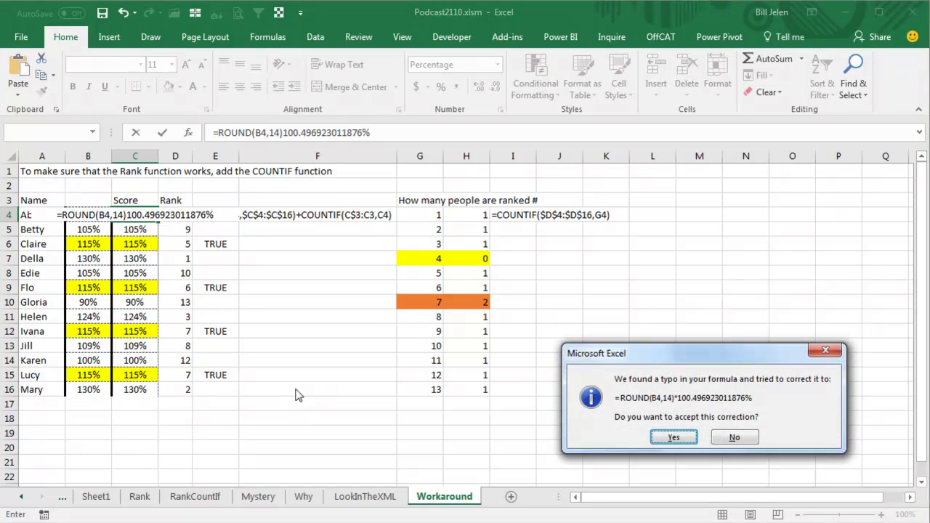
pyautogui.press('Return')
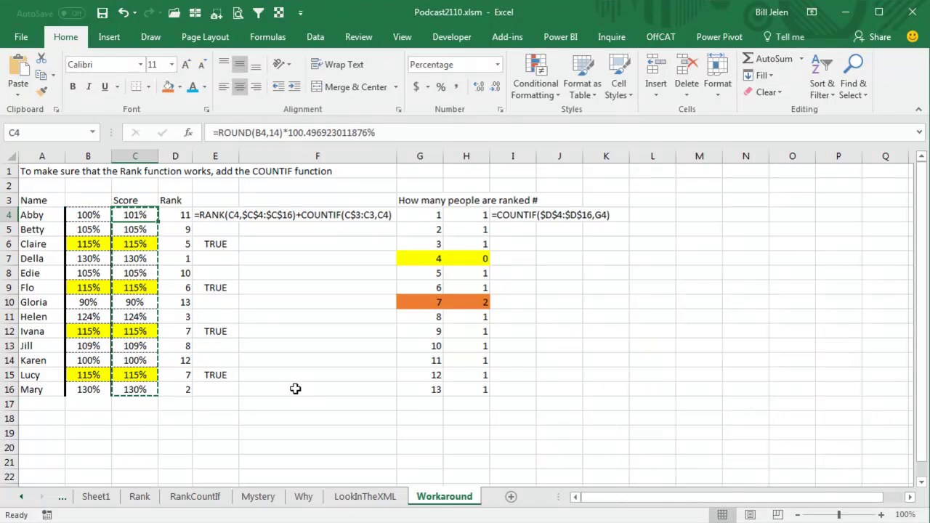
# Step: Re-enter =ROUND(B4,14) in C4 and copy it
pyautogui.write('=ROUND(')
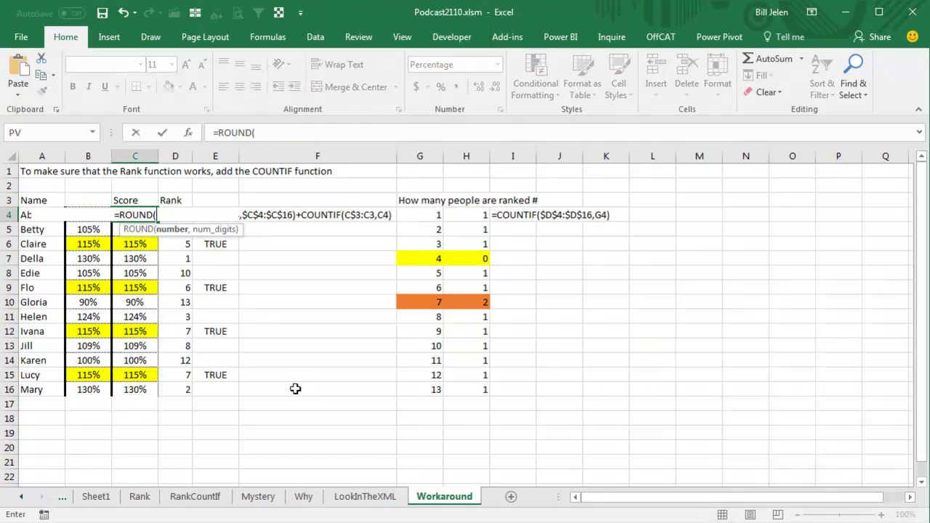
pyautogui.press('Left')
pyautogui.write(',14)')
pyautogui.hotkey('ctrl', 'Return')
pyautogui.hotkey('ctrl', 'c')
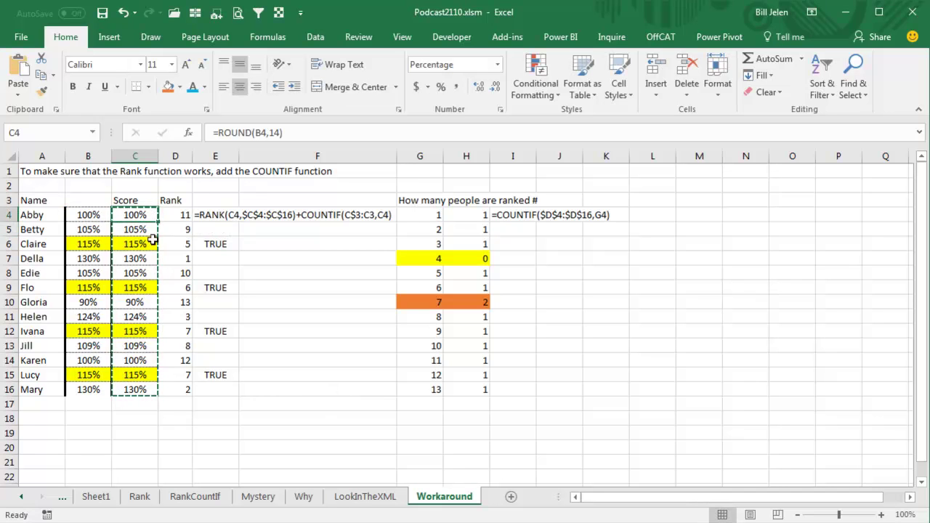
pyautogui.hotkey('ctrl', 'v')
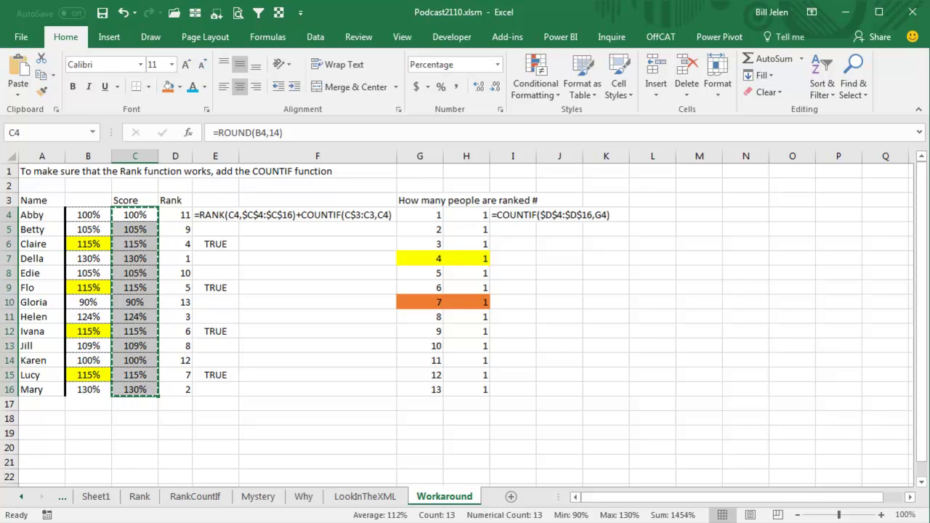
pyautogui.hotkey('alt', 'Tab')
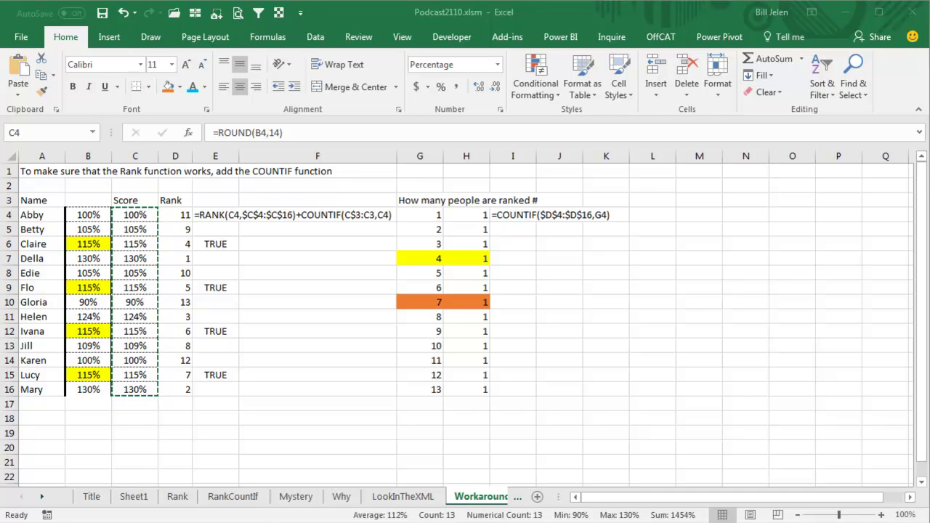
# Step: Go to Sheet1, the 15-digit precision page with the credit-card numbers demo
pyautogui.click(135, 500)
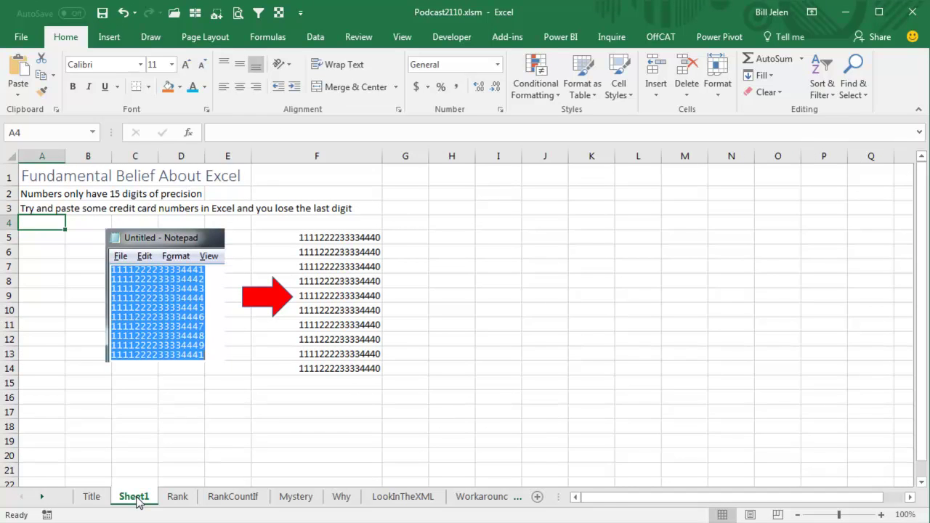
pyautogui.click(44, 499)
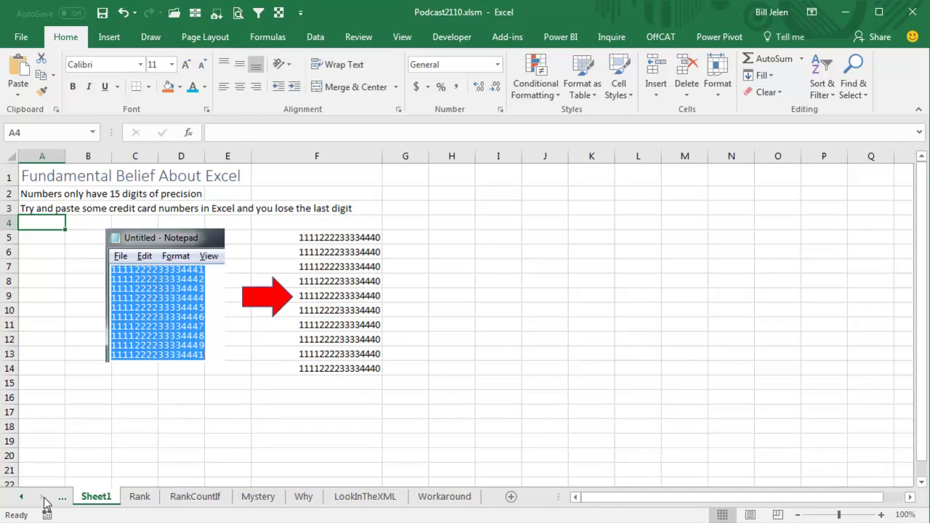